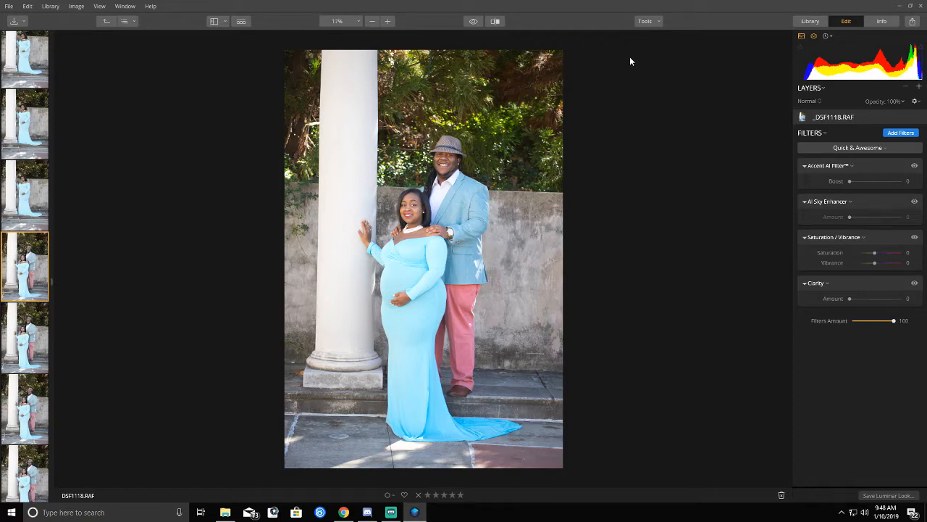
Crop the photo in the original aspect, straightening it to an angle of -0.96° and trimming the edges slightly
left_click(661, 23)
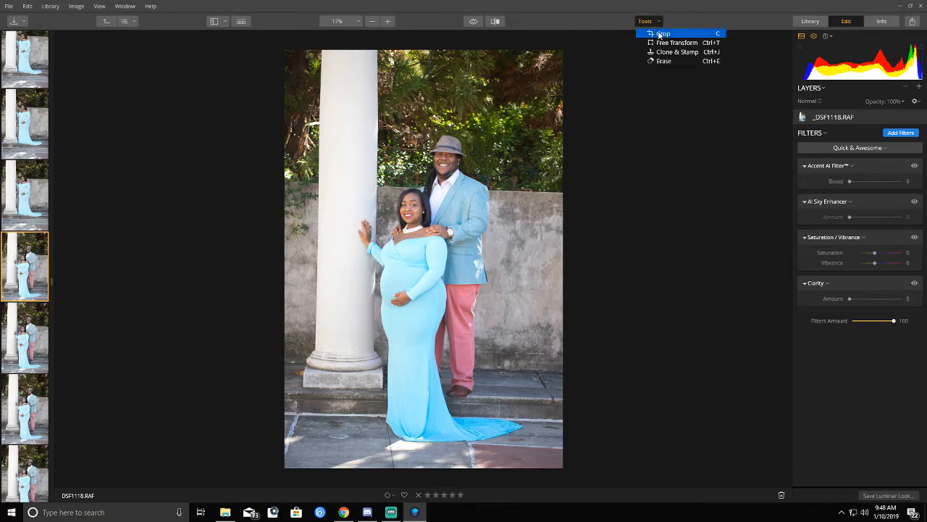
left_click(659, 34)
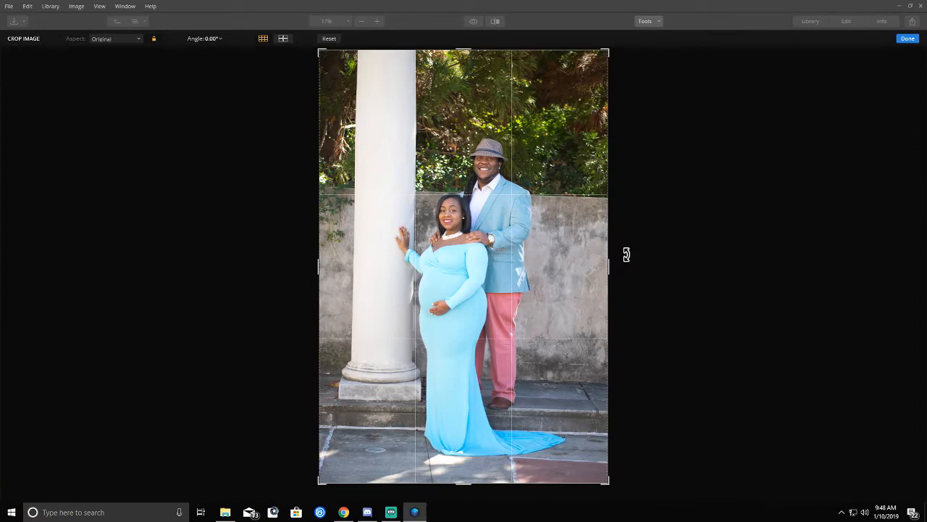
left_click_drag(626, 254, 624, 258)
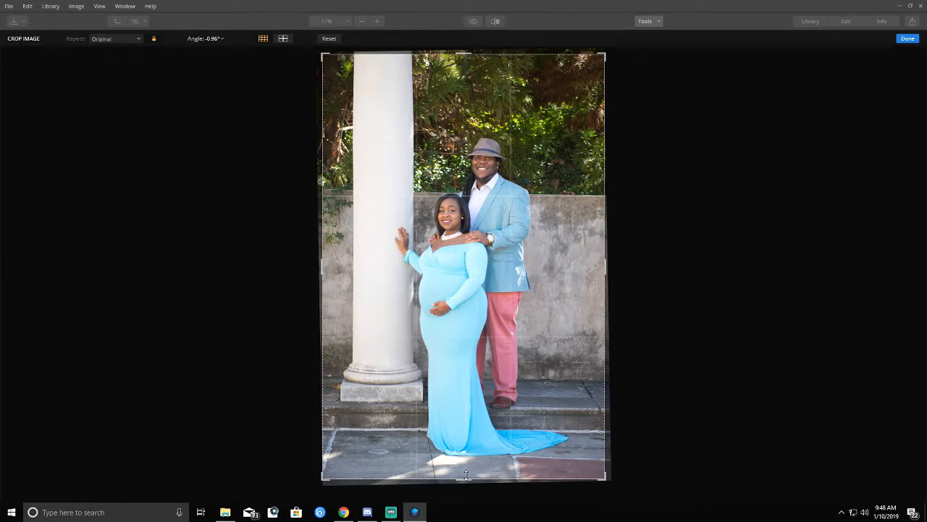
left_click_drag(466, 475, 469, 476)
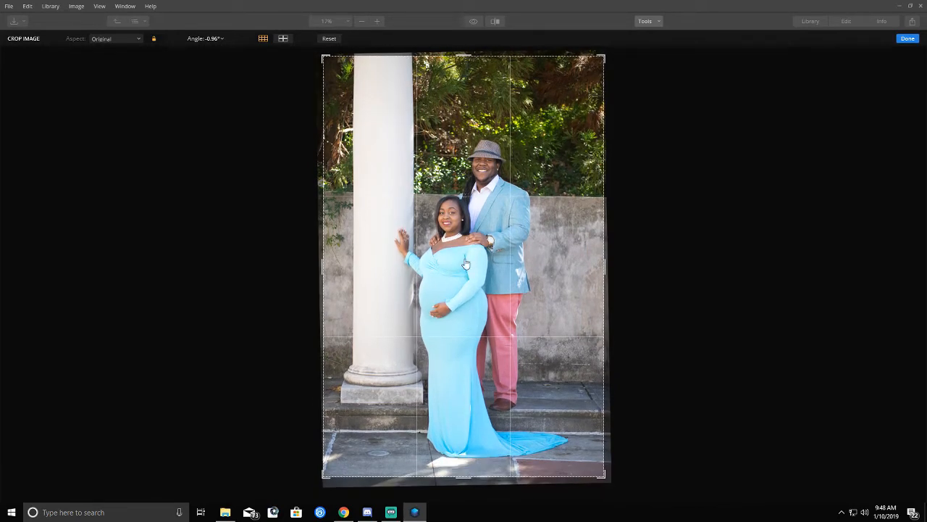
left_click(908, 38)
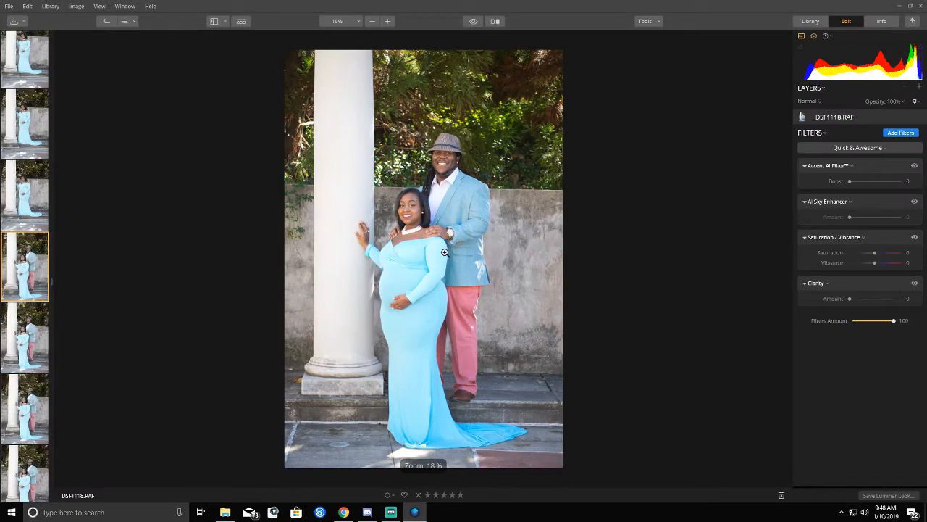
Add a RAW Develop filter with exposure 0, contrast 4, highlights -16, shadows 14, blacks 6 and clarity 5
left_click(910, 135)
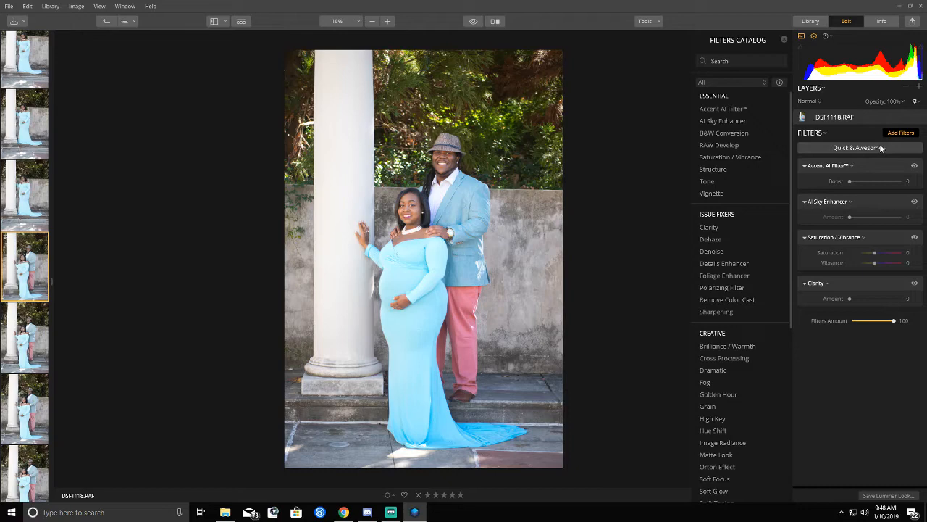
left_click(724, 146)
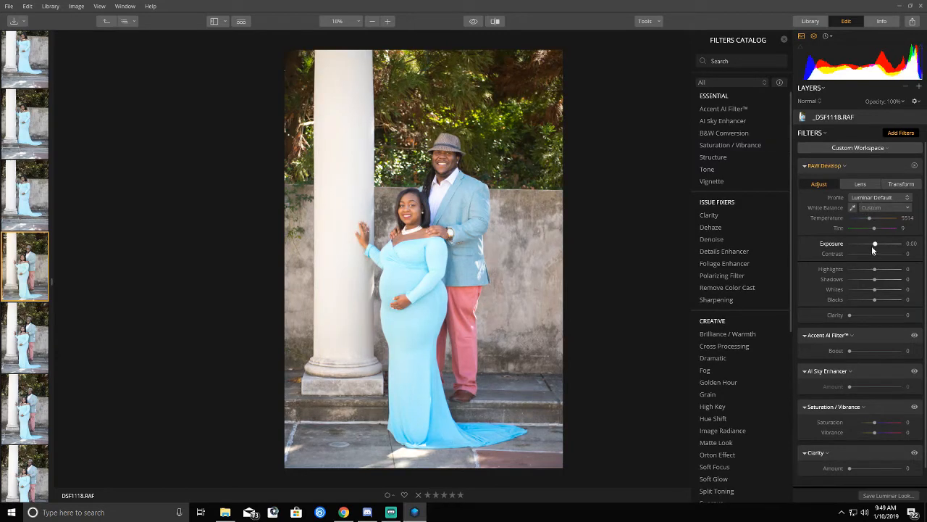
left_click_drag(874, 244, 870, 272)
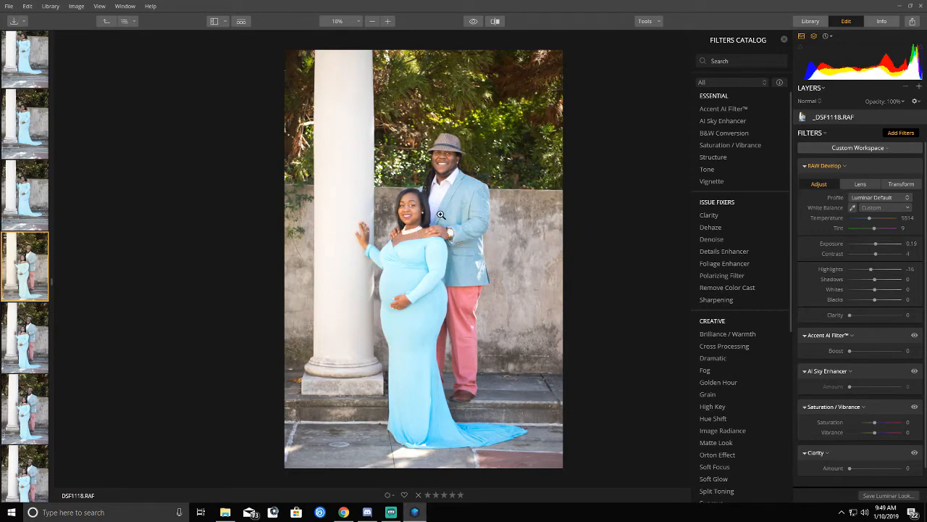
double_click(876, 244)
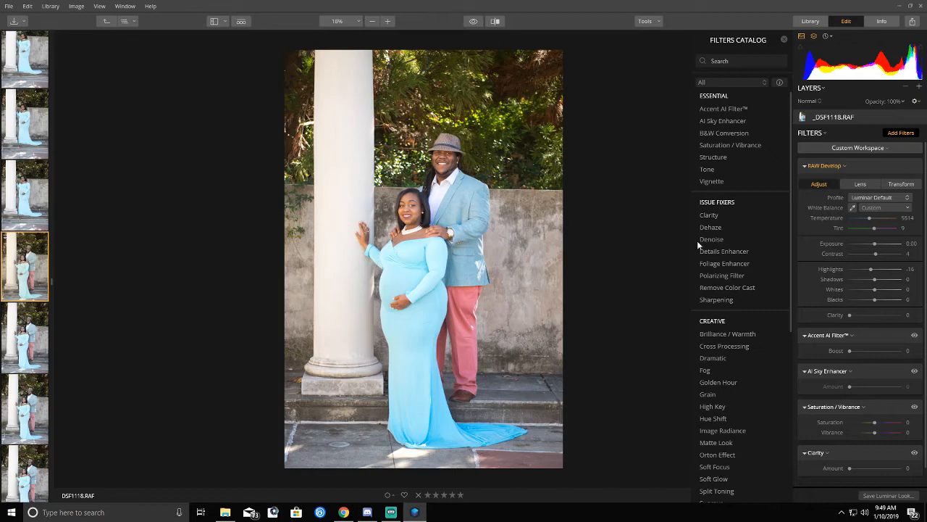
left_click_drag(876, 279, 880, 283)
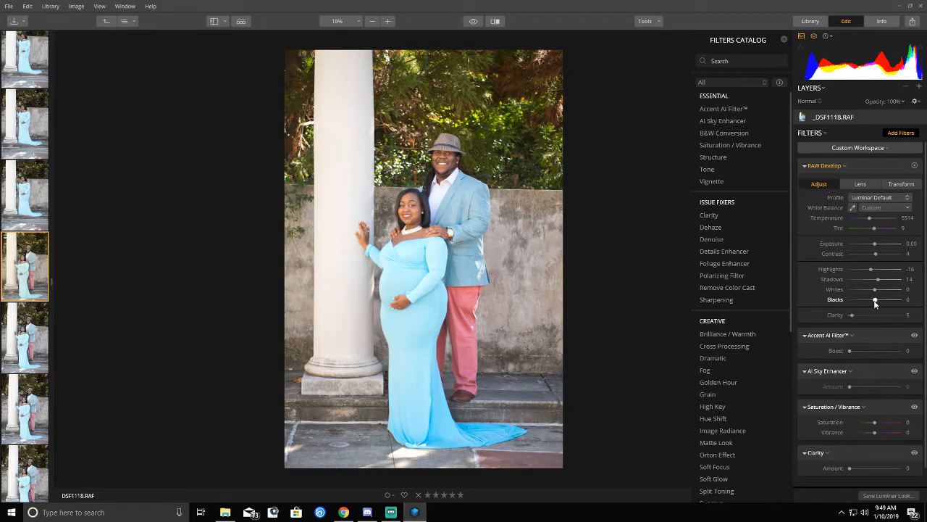
left_click_drag(874, 300, 877, 304)
Compare the RAW Develop adjustments with the original photo in a before/after split across the couple
left_click(495, 21)
left_click_drag(418, 205, 453, 268)
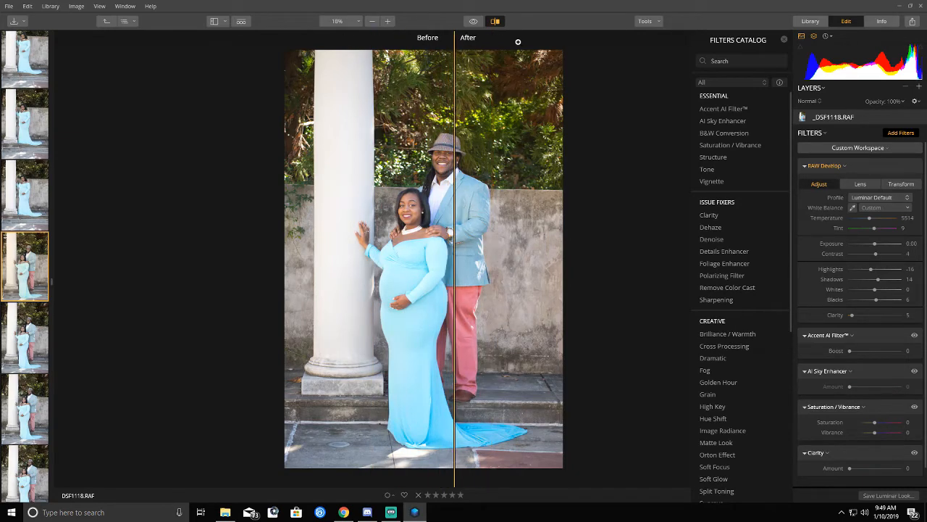
left_click(495, 21)
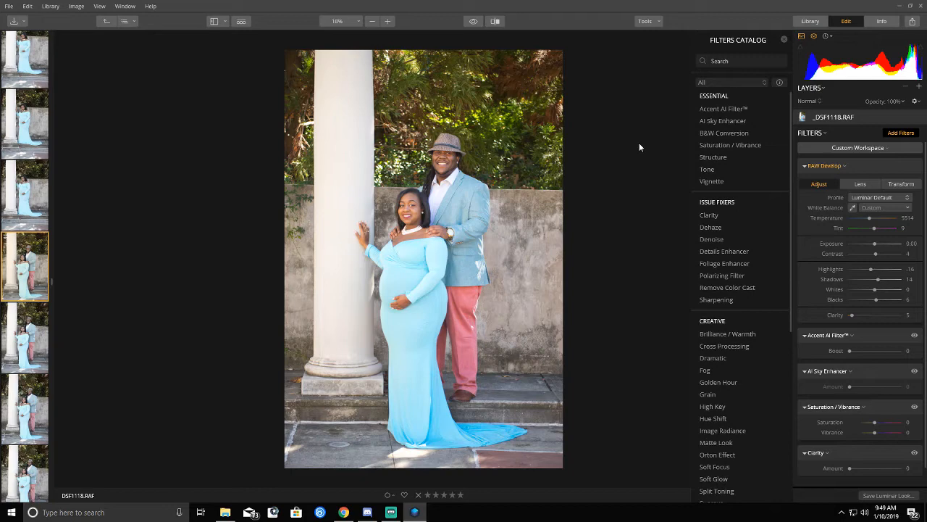
Add an HSL filter and set its green saturation to -72
scroll(876, 402, "down", 1)
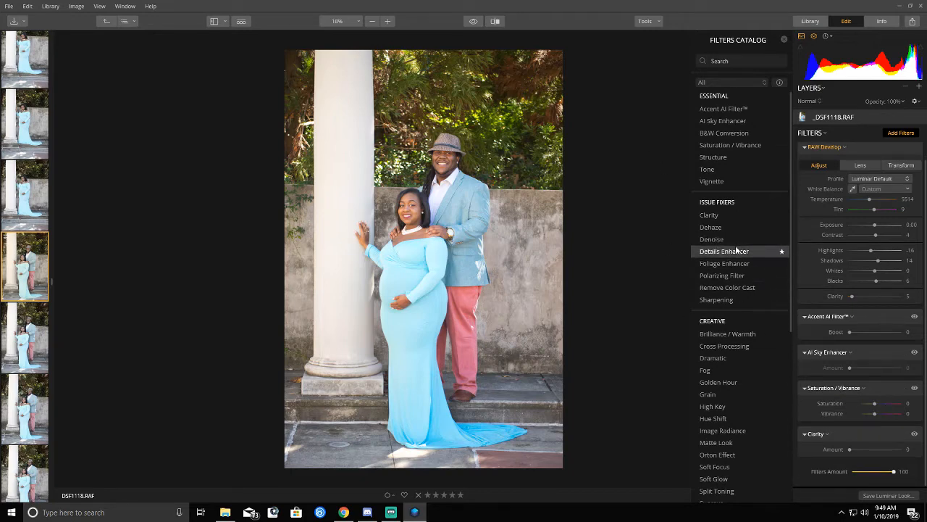
scroll(748, 318, "down", 8)
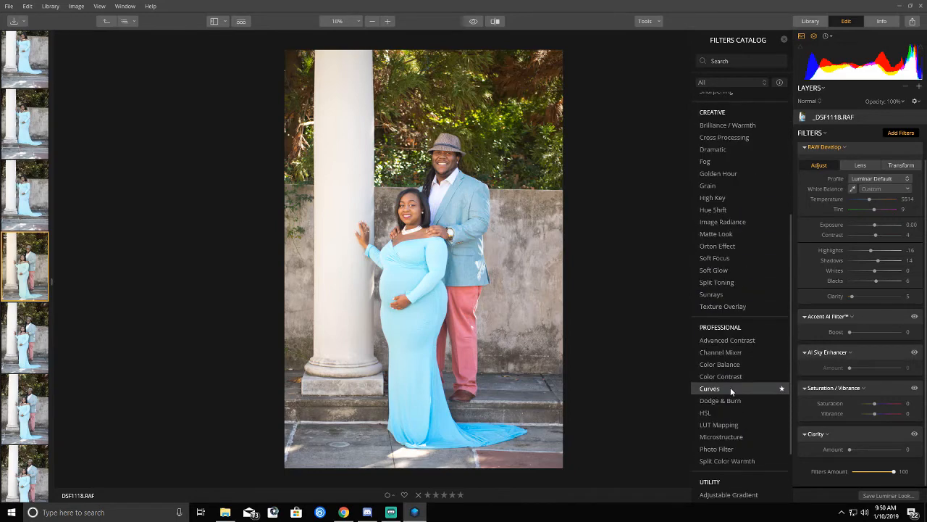
scroll(730, 388, "down", 2)
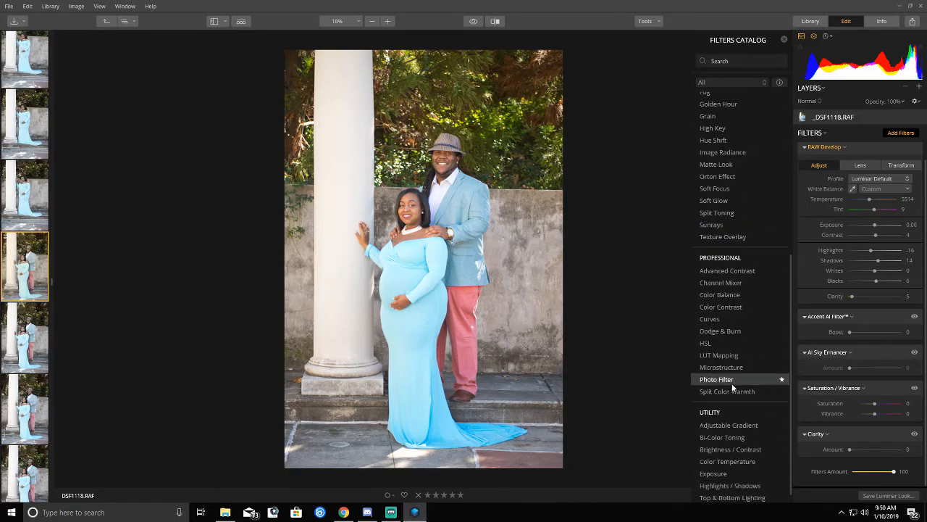
left_click(745, 346)
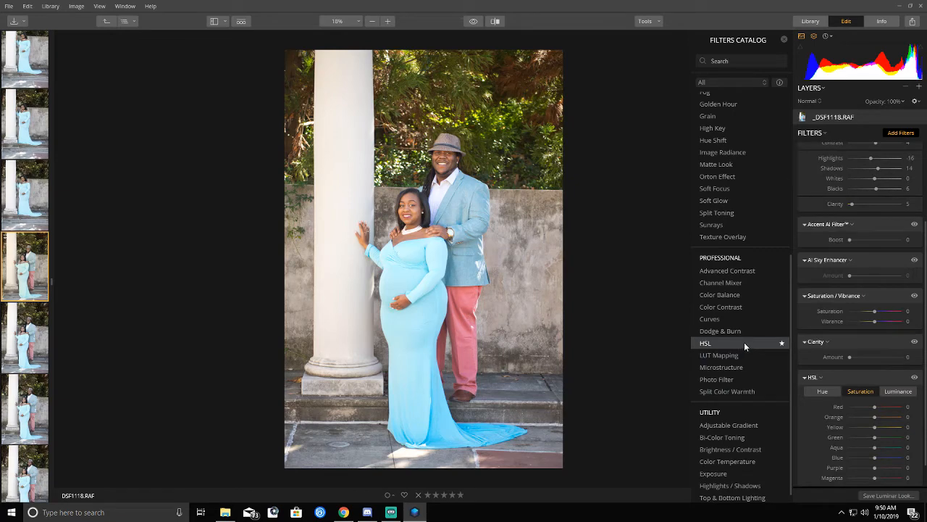
scroll(874, 368, "down", 1)
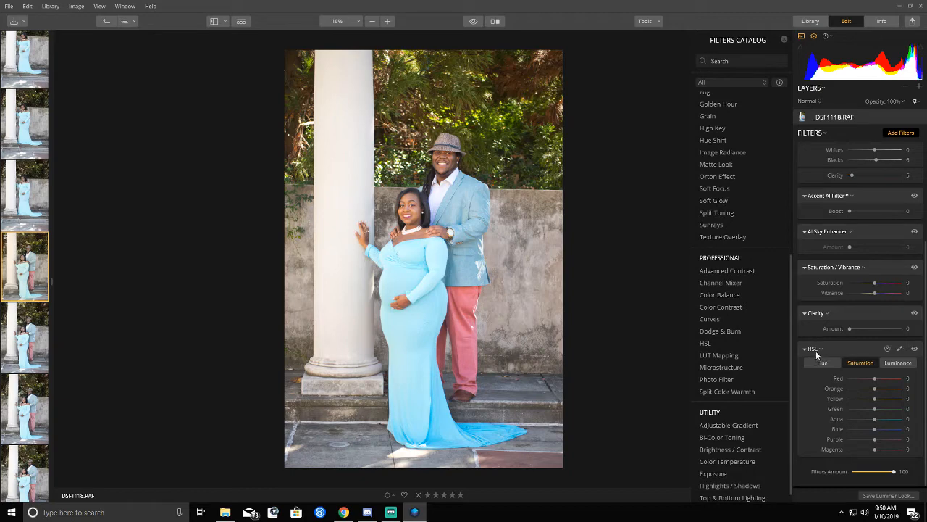
left_click_drag(875, 410, 862, 414)
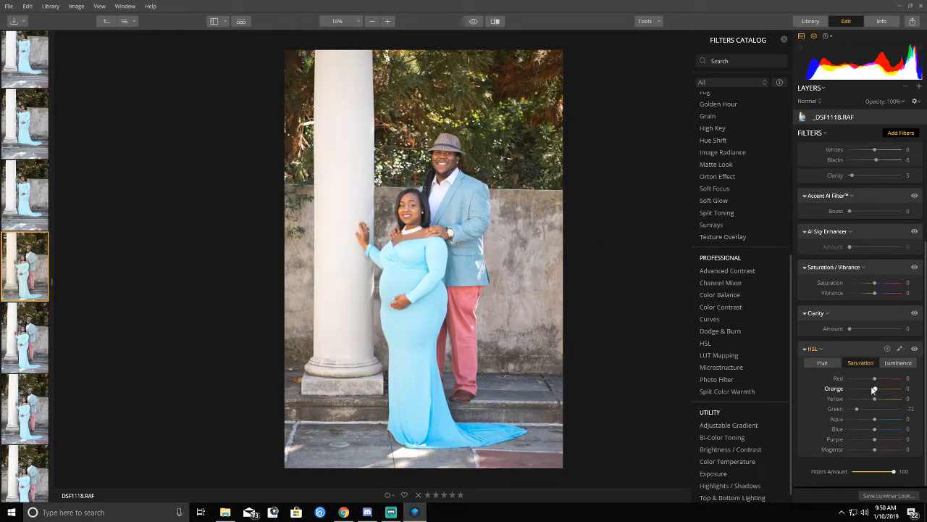
In the HSL filter, set green luminance to -35, lower orange luminance slightly and set orange saturation to -6
left_click(899, 362)
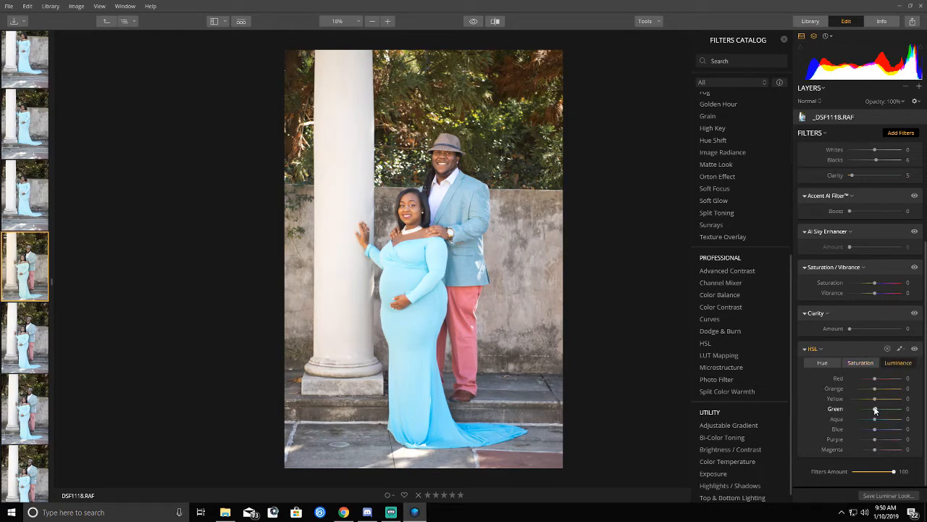
left_click_drag(875, 409, 865, 408)
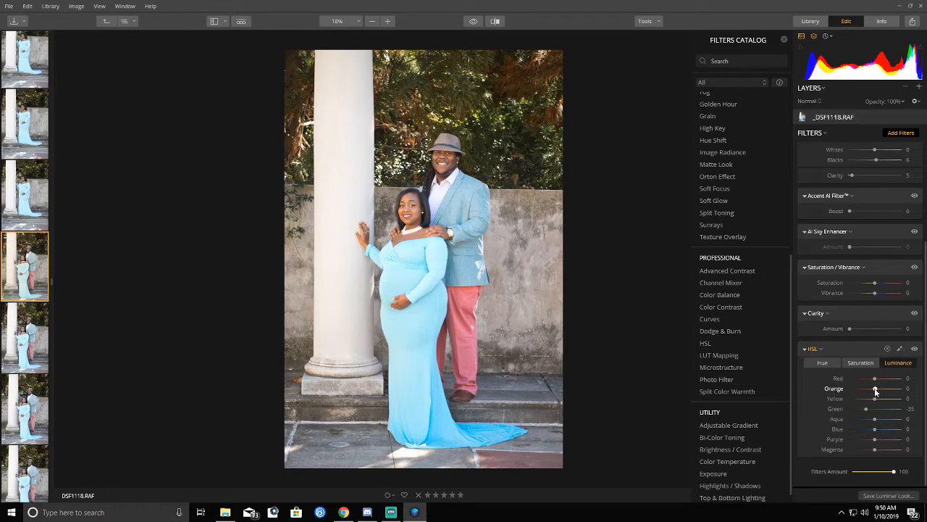
left_click_drag(876, 392, 872, 392)
left_click(860, 362)
left_click_drag(875, 390, 873, 391)
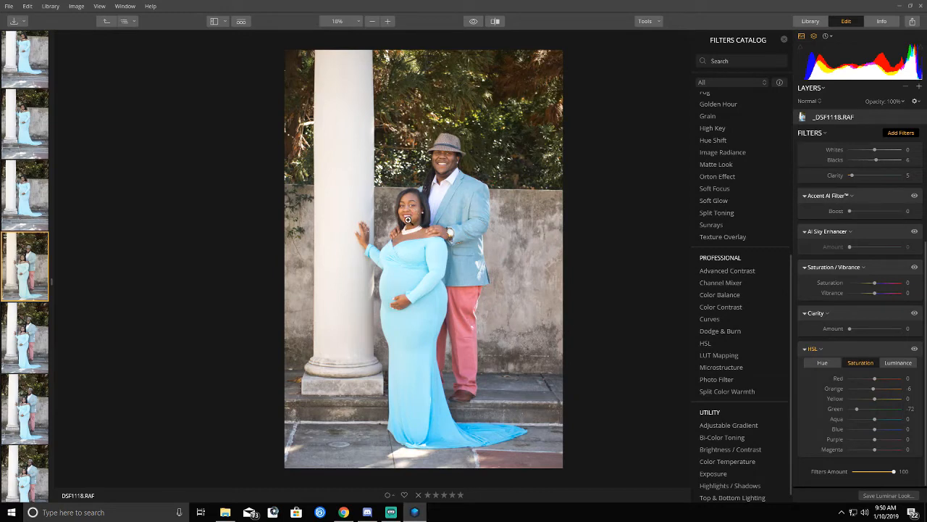
Compare the background greens and skin tones before and after the HSL changes, sweeping the split across the photo
left_click(495, 21)
left_click_drag(442, 176, 497, 201)
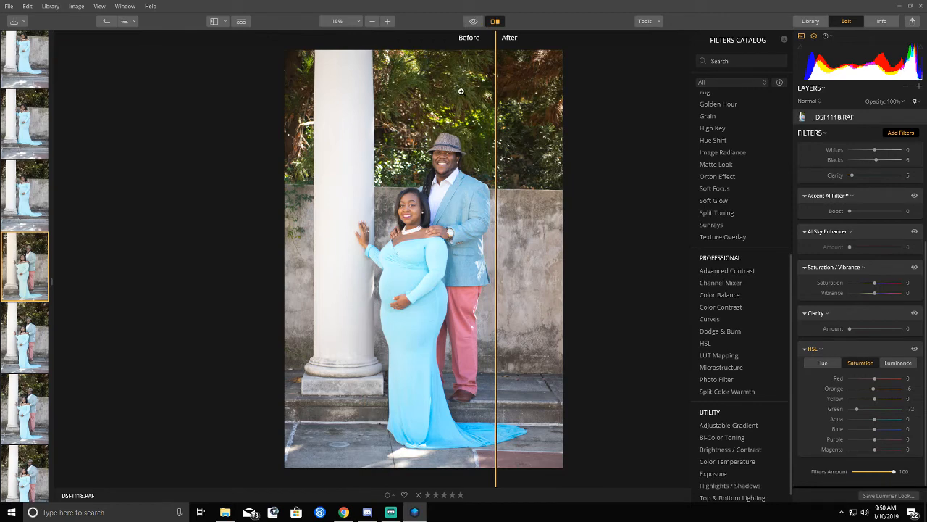
left_click_drag(495, 100, 347, 109)
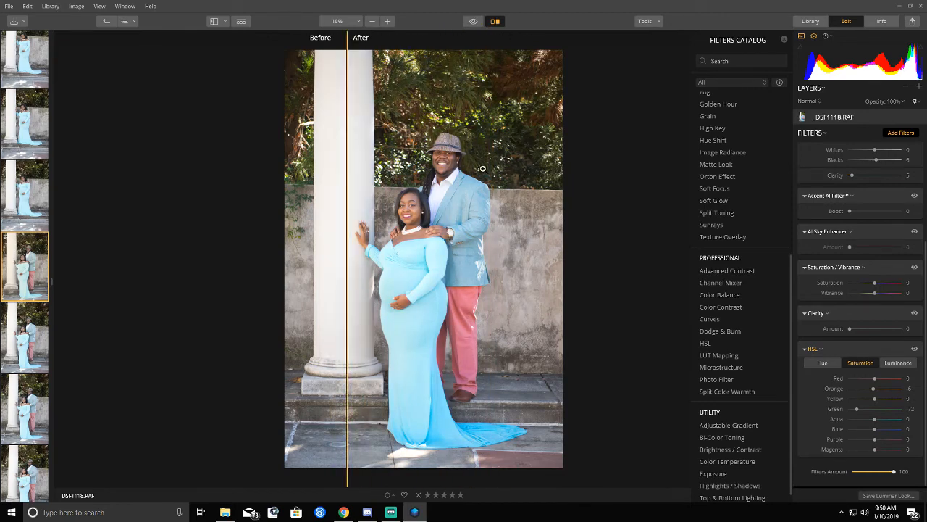
left_click(495, 21)
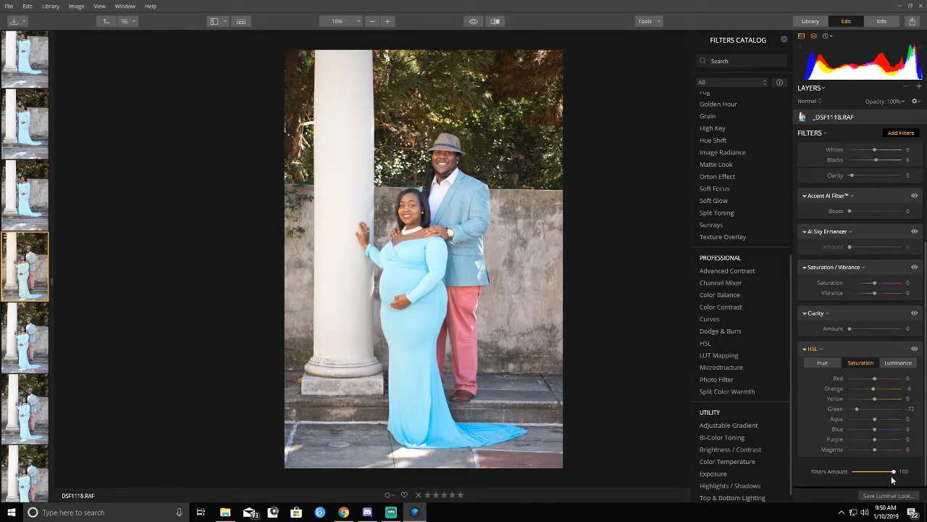
Add a LUT Mapping filter from the professional filters
mouse_move(893, 476)
left_mouse_down()
mouse_move(839, 476)
mouse_move(911, 476)
mouse_move(787, 476)
mouse_move(906, 475)
left_mouse_up()
scroll(731, 388, "down", 1)
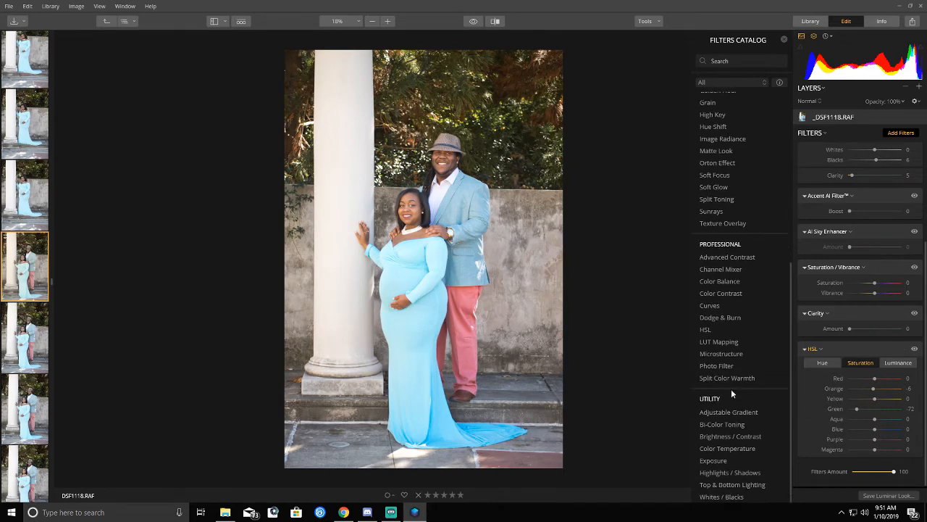
left_click(728, 345)
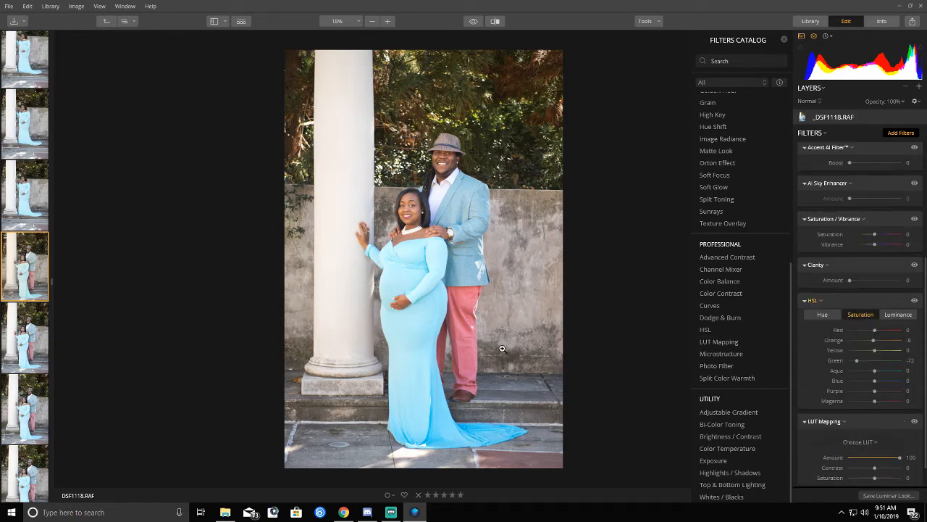
Add Denoise and Dehaze filters, setting the Denoise luminosity to 10 and the Dehaze amount to 5
scroll(736, 381, "up", 1)
scroll(852, 416, "down", 1)
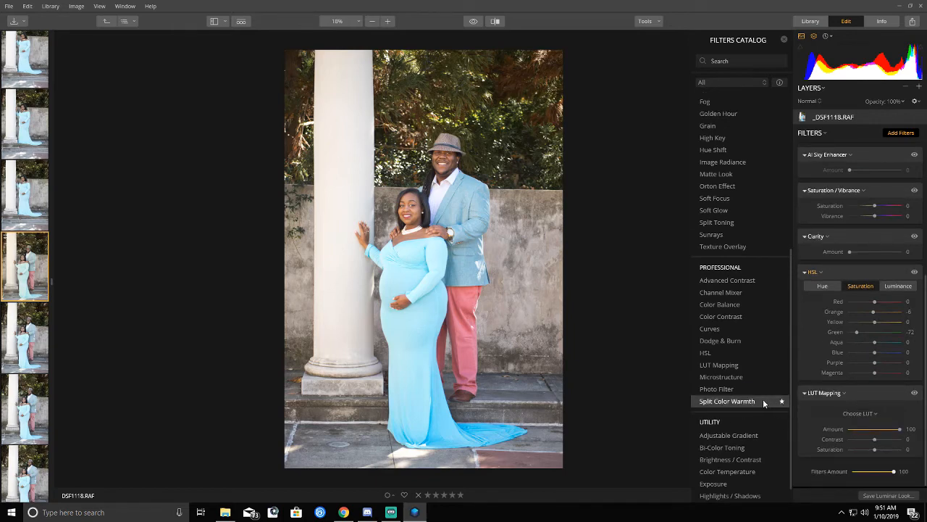
scroll(763, 405, "down", 1)
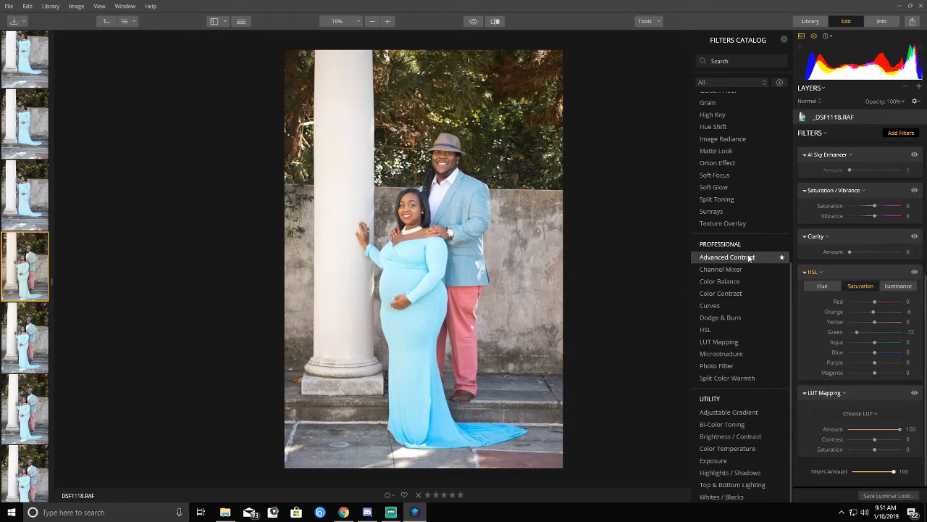
scroll(738, 245, "up", 2)
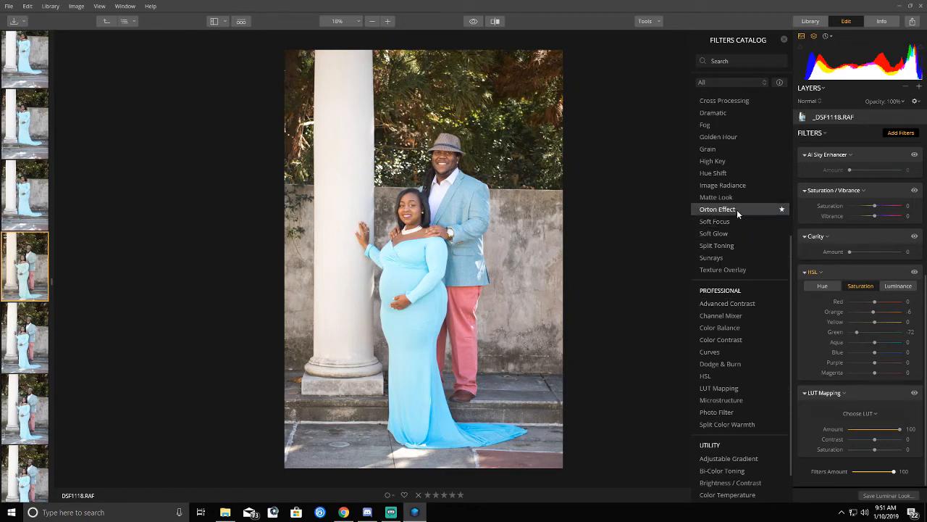
scroll(737, 210, "up", 5)
scroll(736, 212, "up", 3)
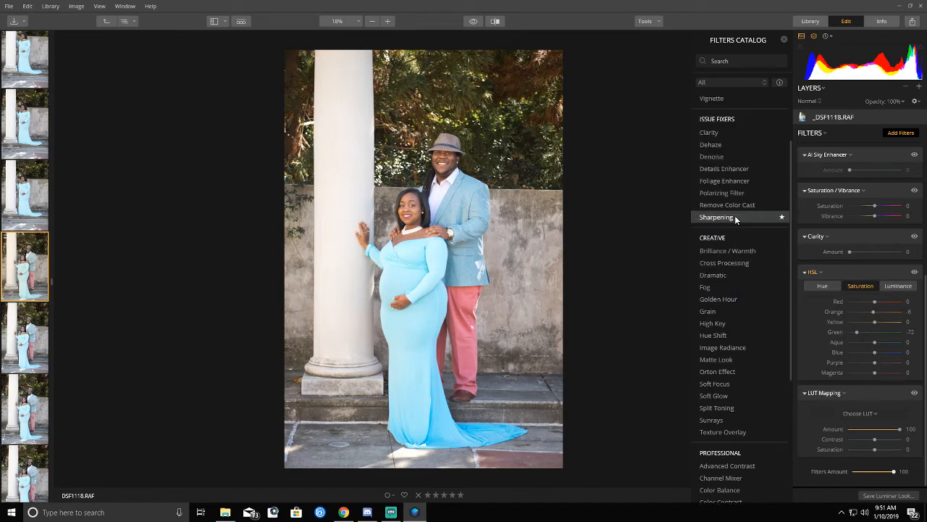
left_click(725, 179)
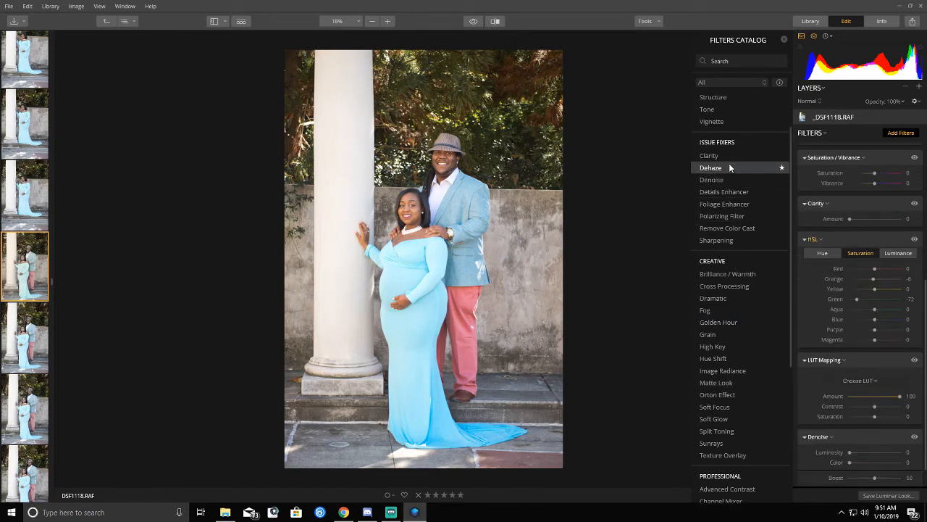
left_click(729, 165)
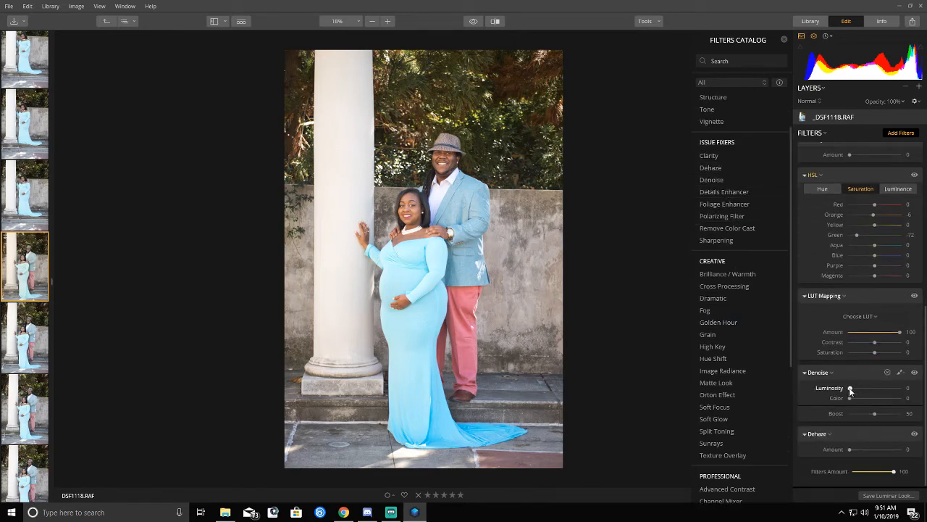
left_click_drag(849, 387, 853, 387)
left_click_drag(849, 450, 851, 449)
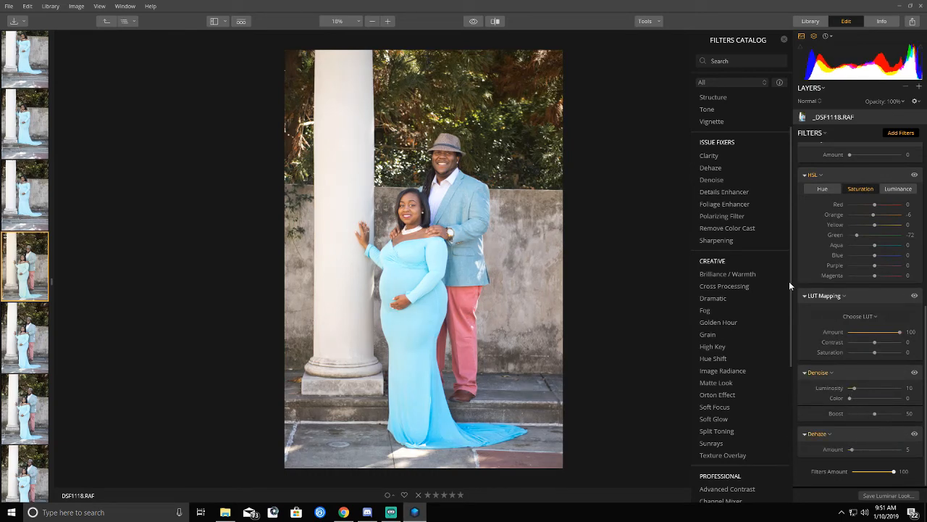
Add a Sharpening filter and set its amount to 16
left_click(732, 240)
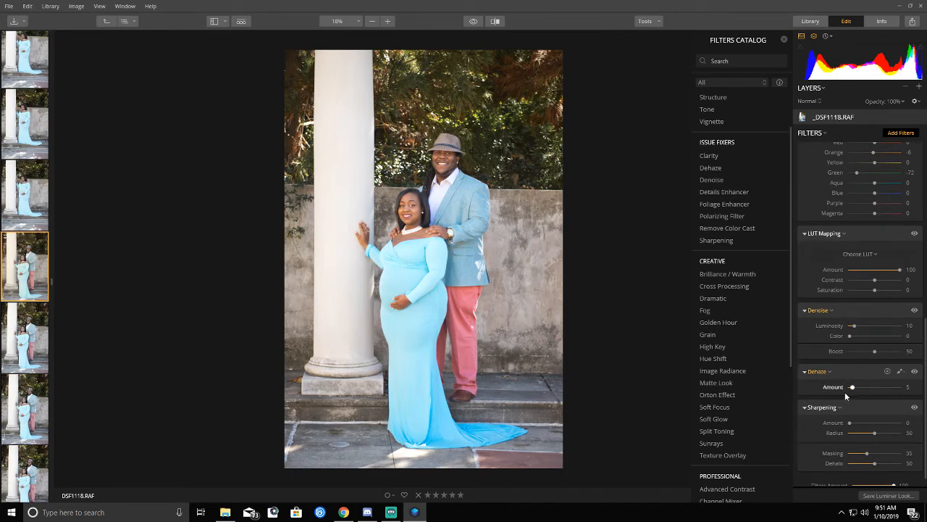
scroll(846, 419, "down", 1)
left_click_drag(854, 410, 859, 412)
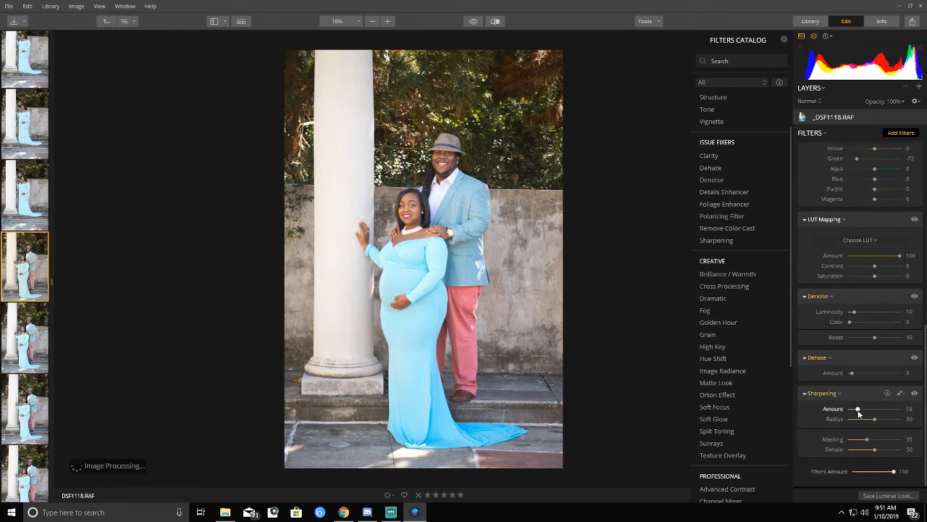
Compare the fully filtered photo with the original, moving the before/after split over the column
left_click(495, 21)
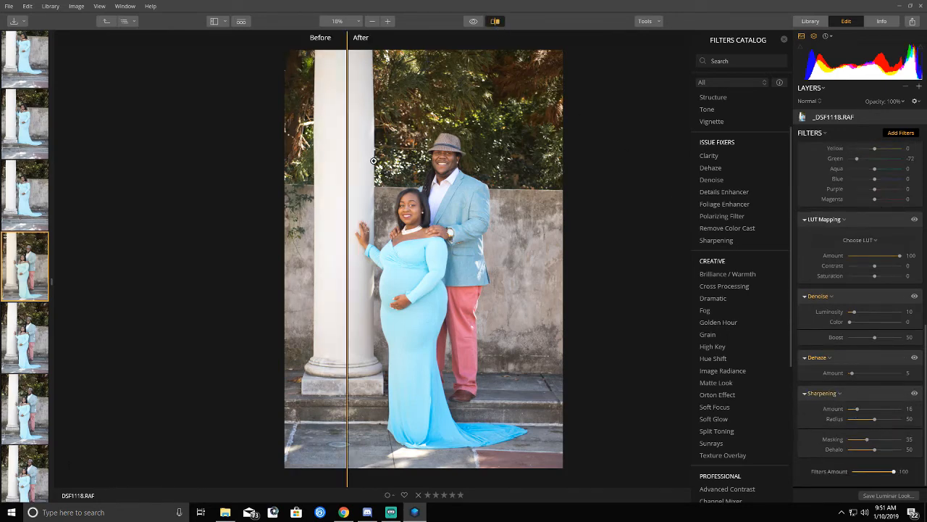
left_click_drag(346, 168, 331, 265)
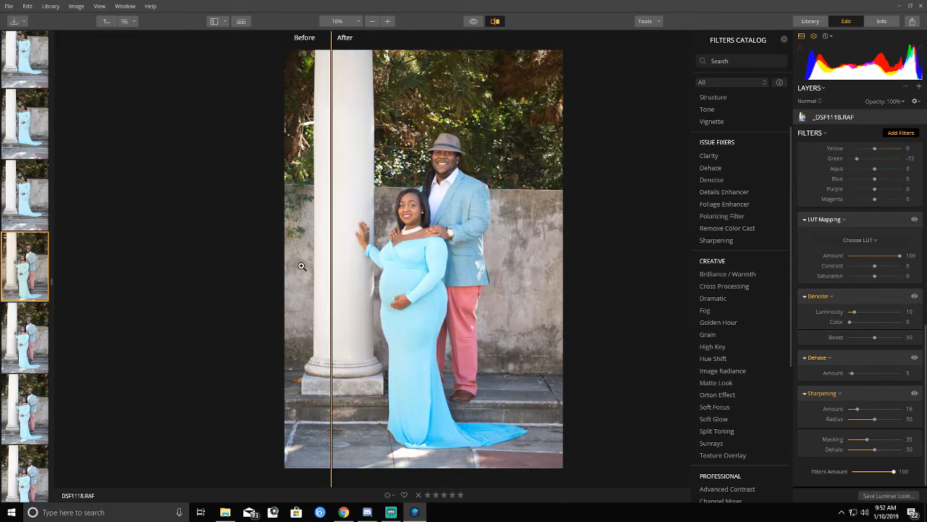